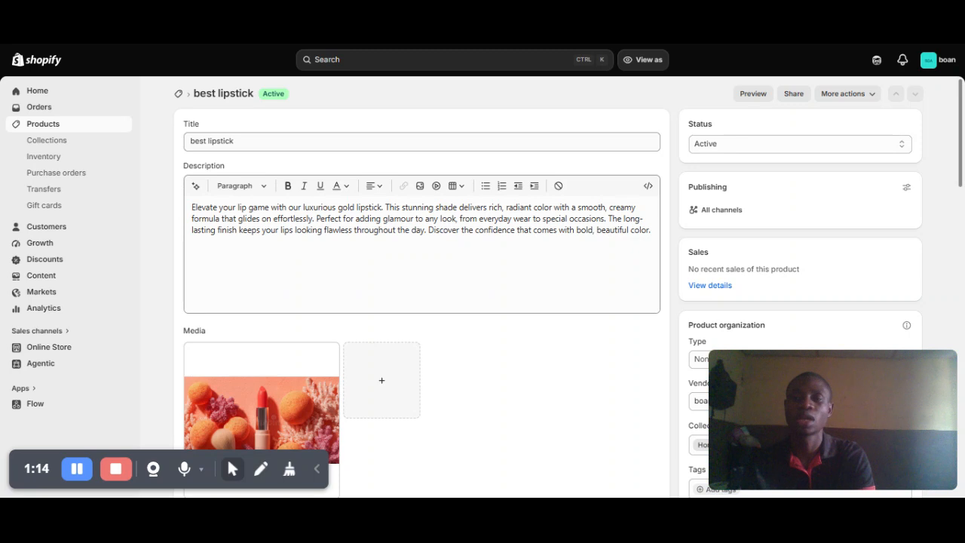
# Replace the product title "best lipstick" with "brand lipsitick".
pyautogui.moveTo(237, 142); pyautogui.dragTo(189, 142)
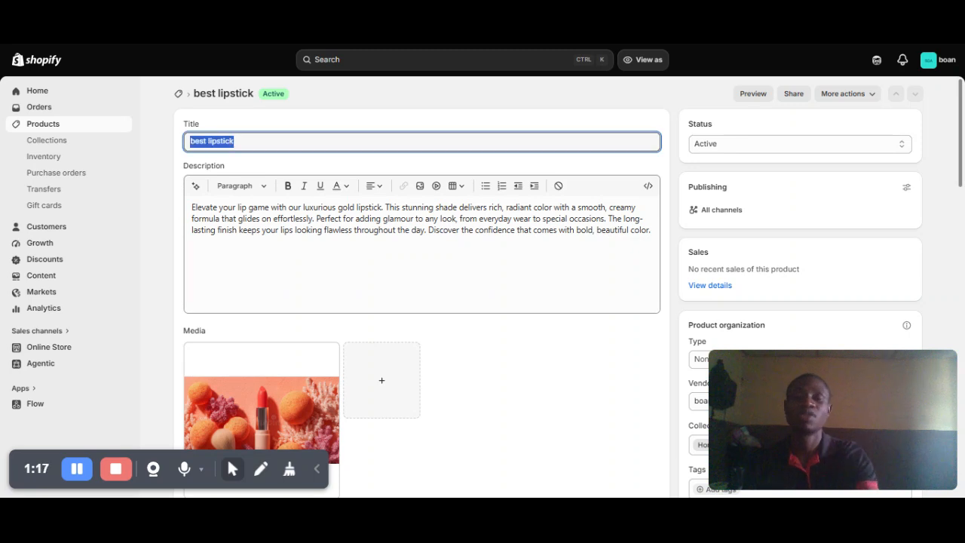
pyautogui.press('BackSpace')
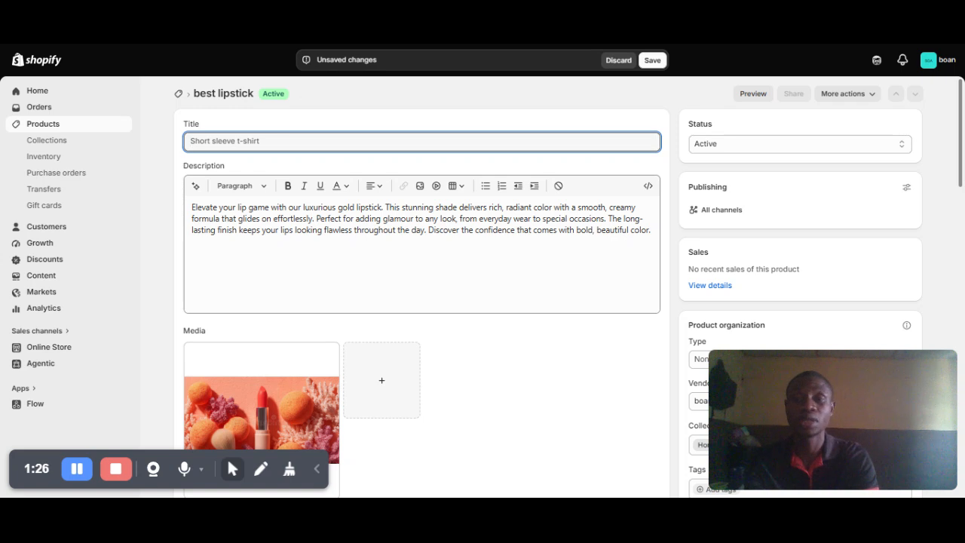
pyautogui.write('b')
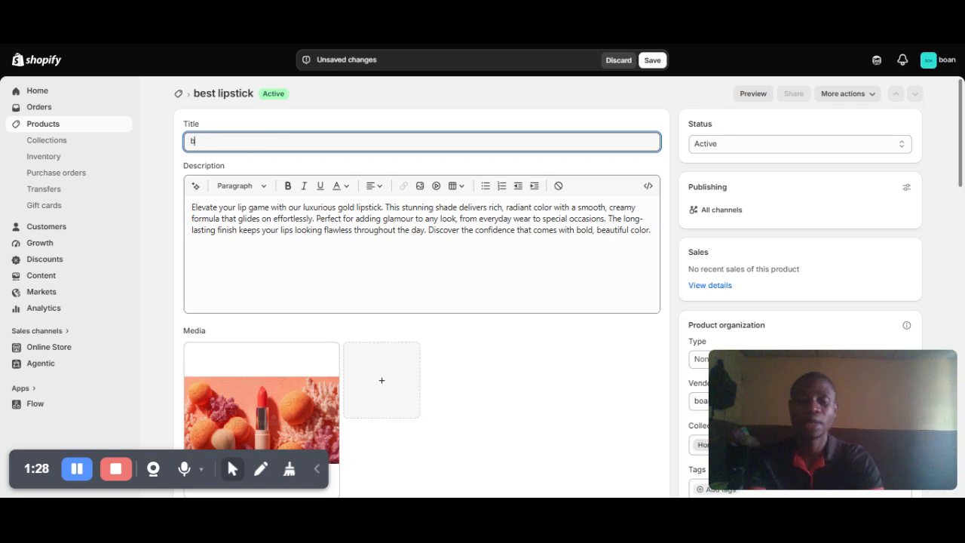
pyautogui.write('r')
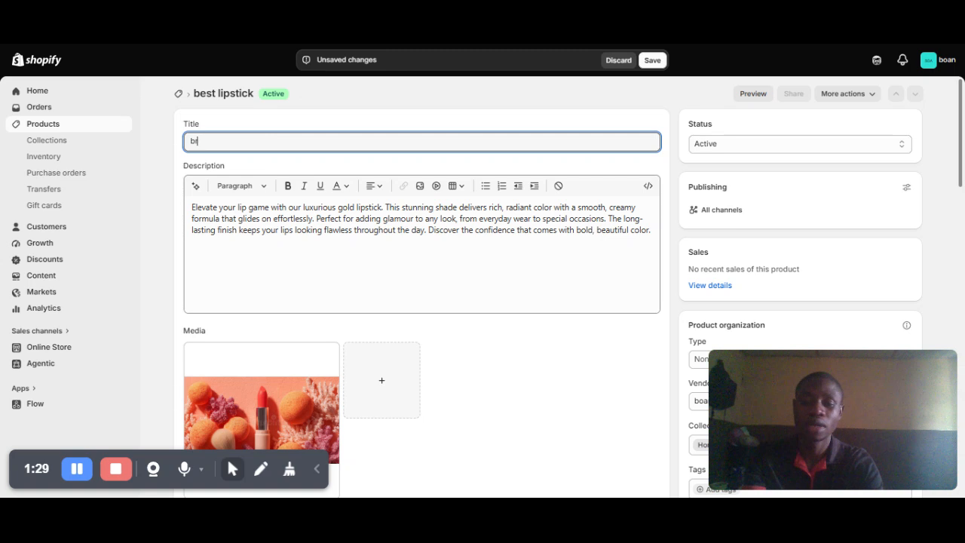
pyautogui.write('and')
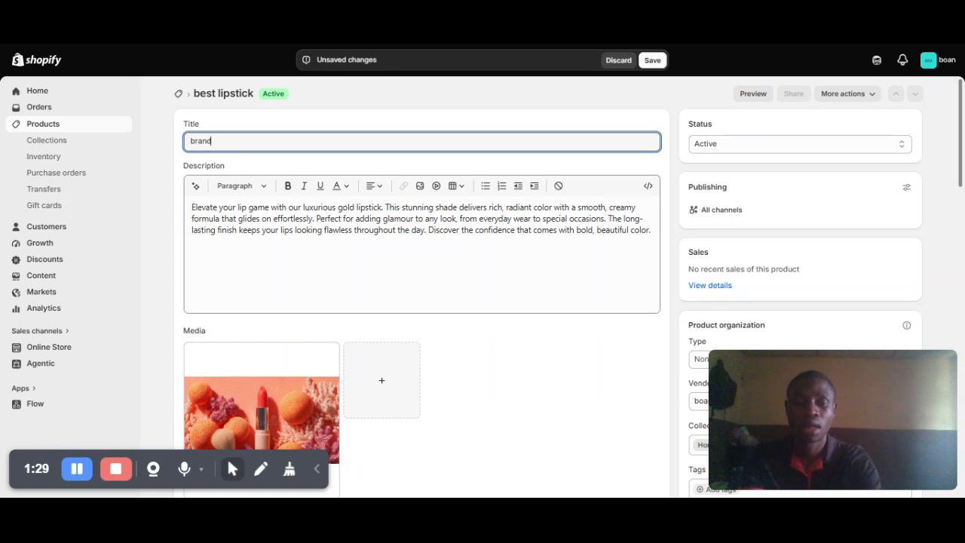
pyautogui.write(' lips')
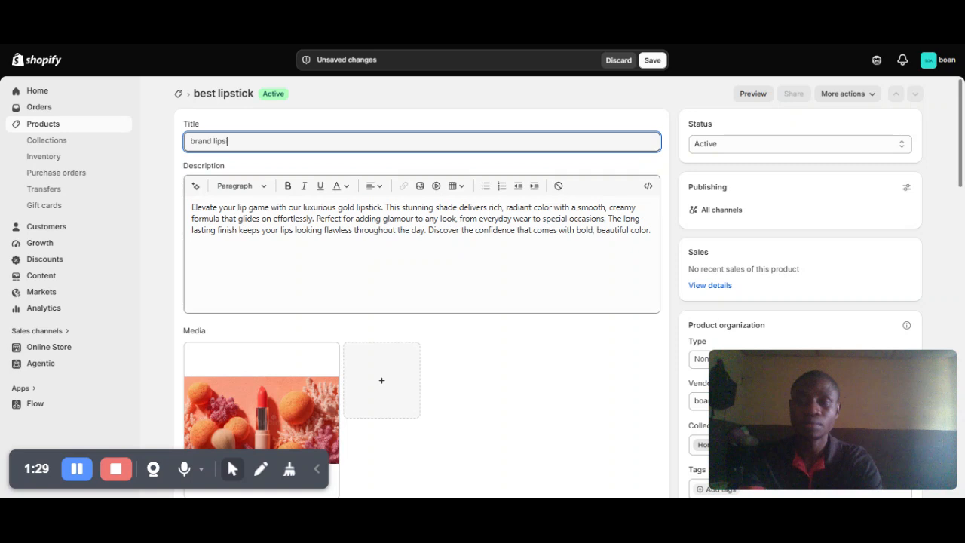
pyautogui.write('i')
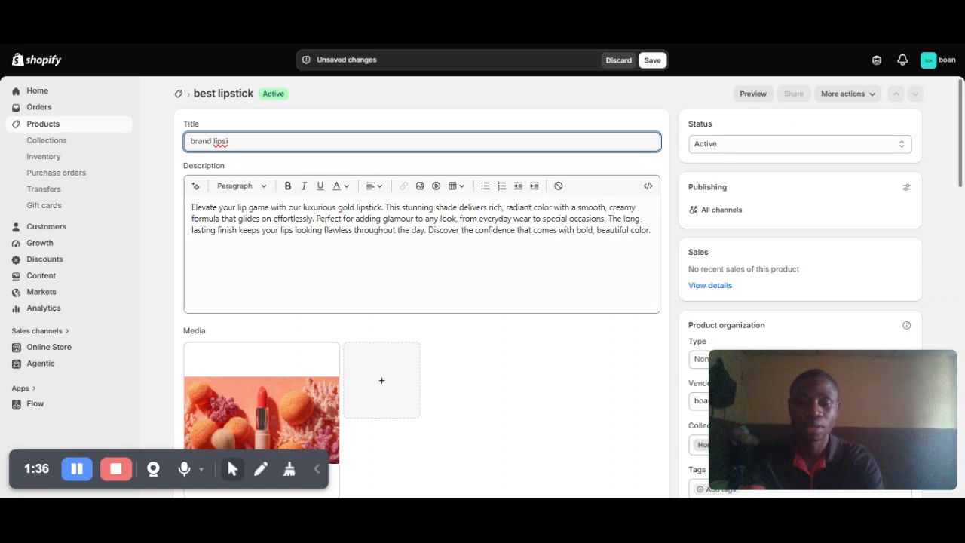
pyautogui.write('t')
pyautogui.write('ick')
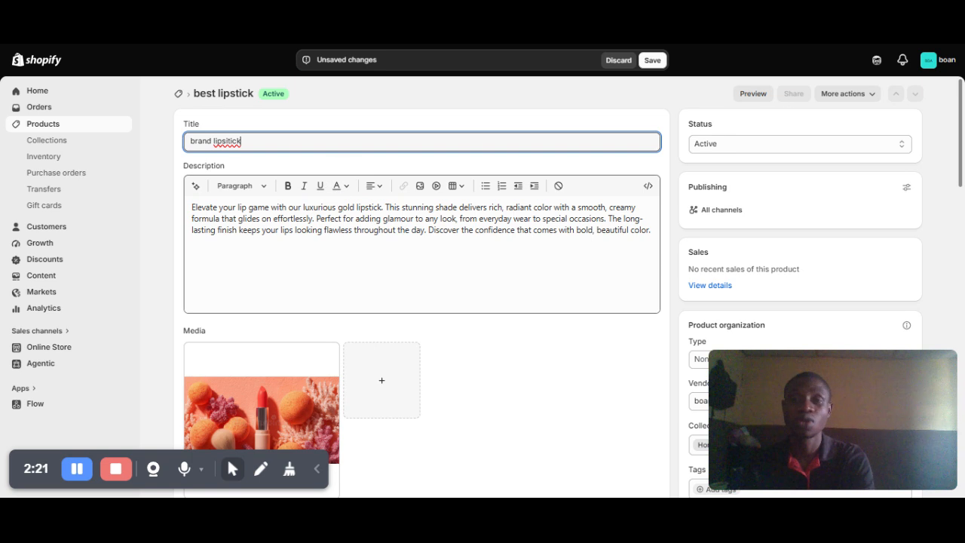
pyautogui.click(436, 186)
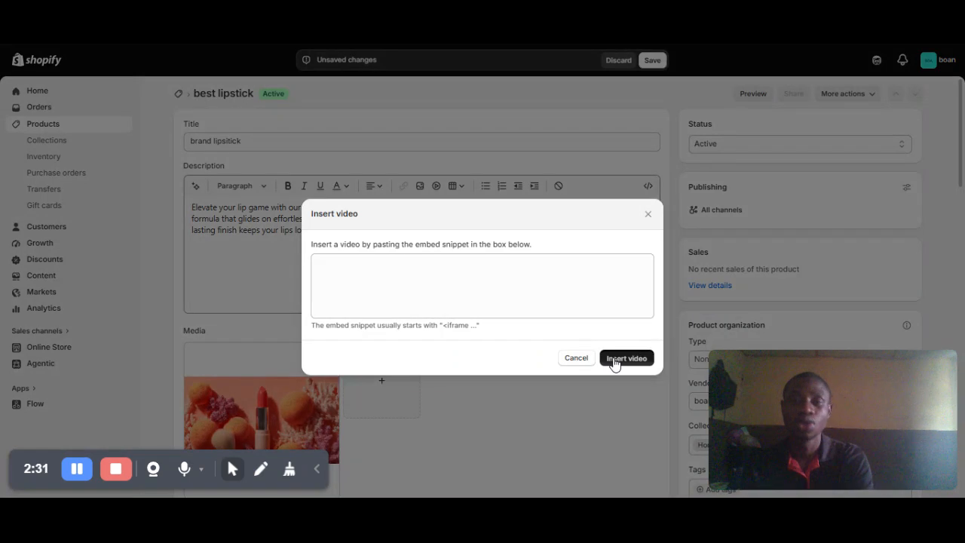
pyautogui.click(614, 360)
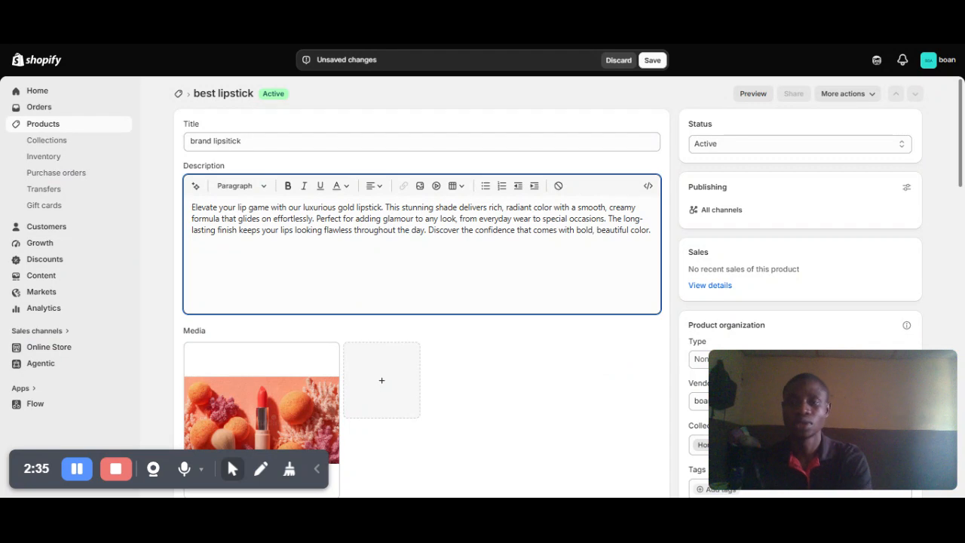
pyautogui.click(436, 187)
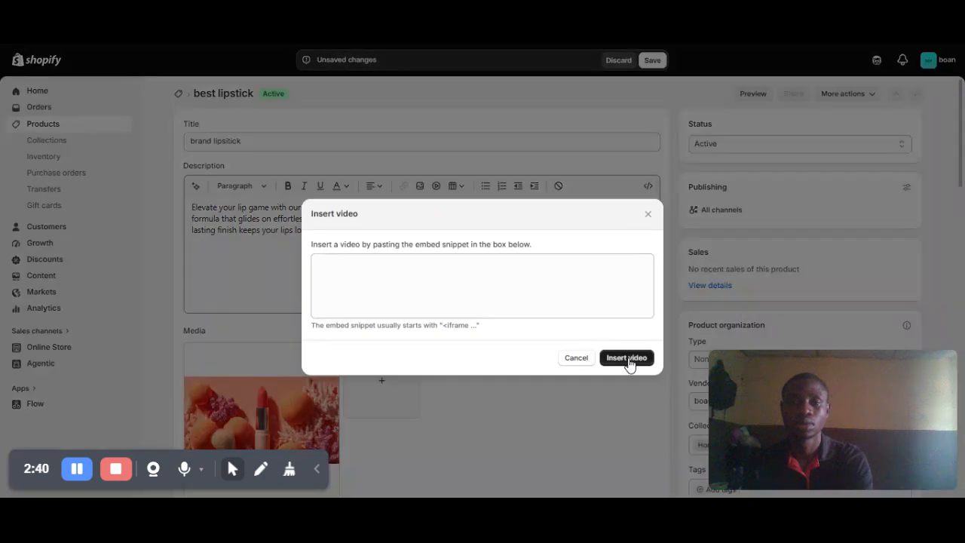
pyautogui.click(628, 358)
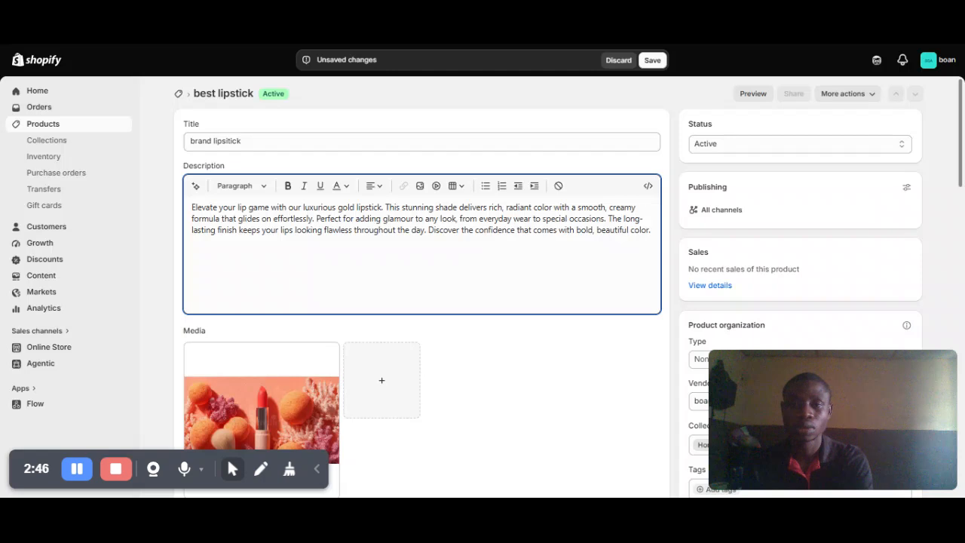
pyautogui.click(456, 185)
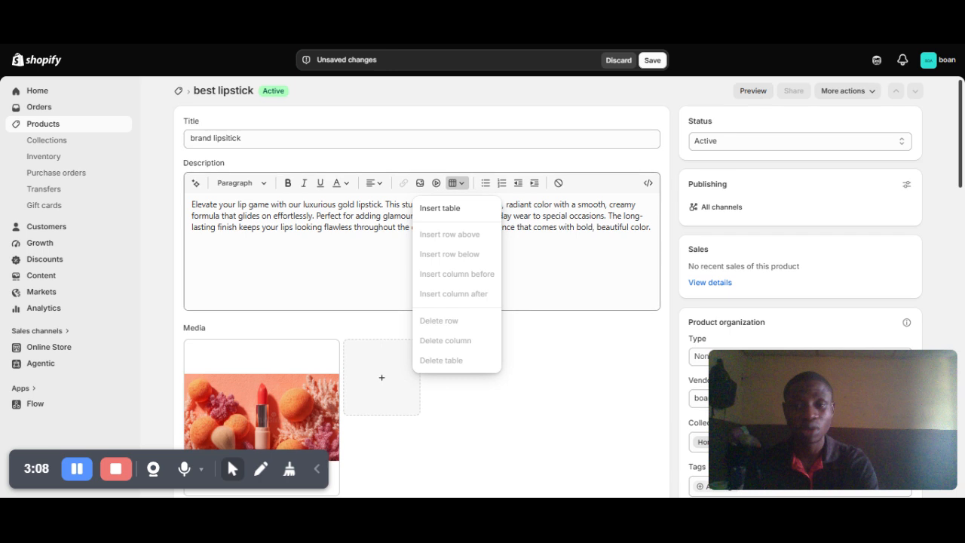
# Open the product's media file selection and deselect the existing orange lipstick JPG image.
pyautogui.scroll(-3, 802, 194)
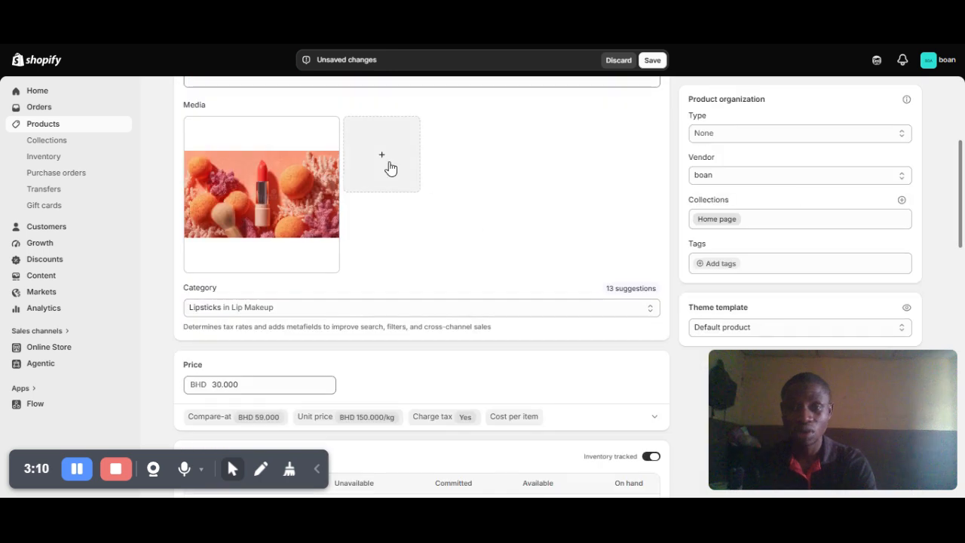
pyautogui.click(389, 167)
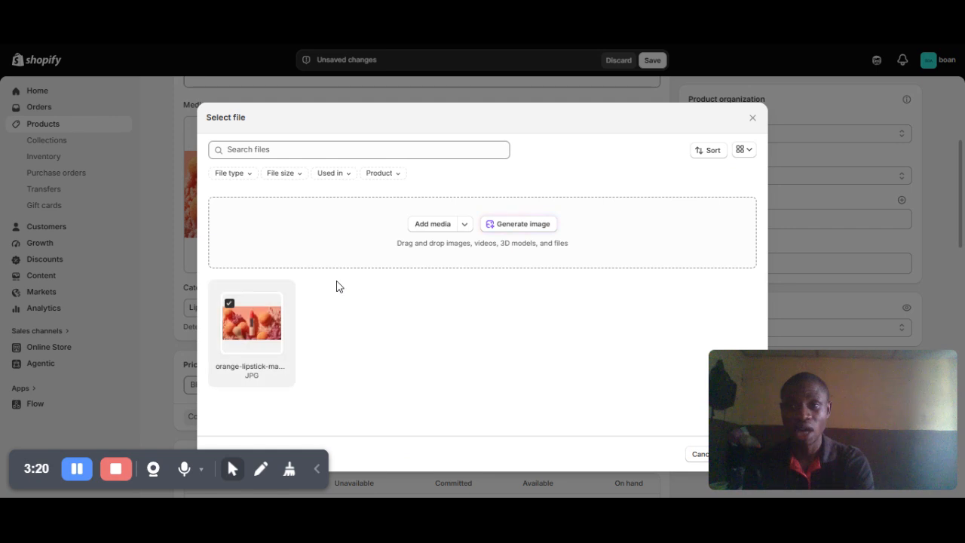
pyautogui.click(253, 327)
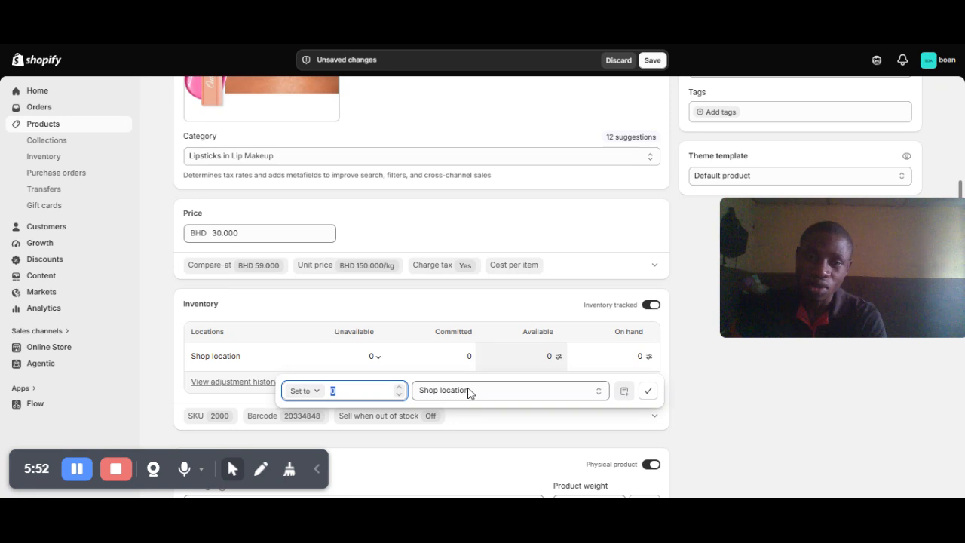
# Examine the stock location choices for adjusting the available quantity, along with the product's inventory and shipping details.
pyautogui.click(468, 390)
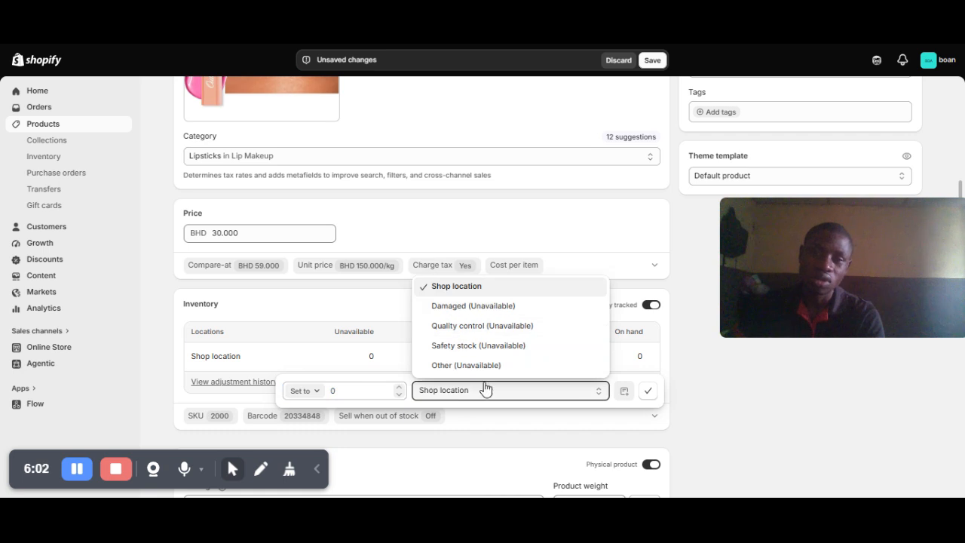
pyautogui.hotkey('shift', 'Tab')
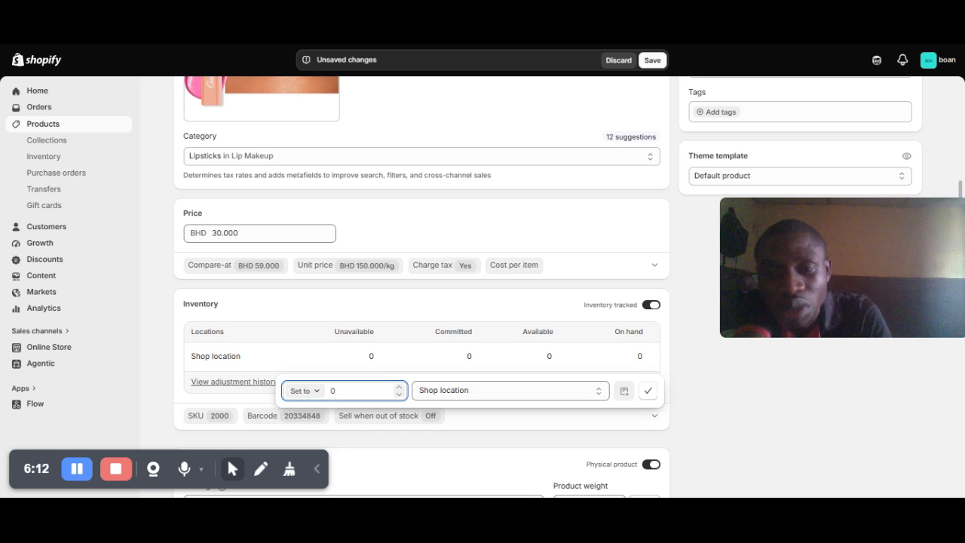
pyautogui.click(211, 427)
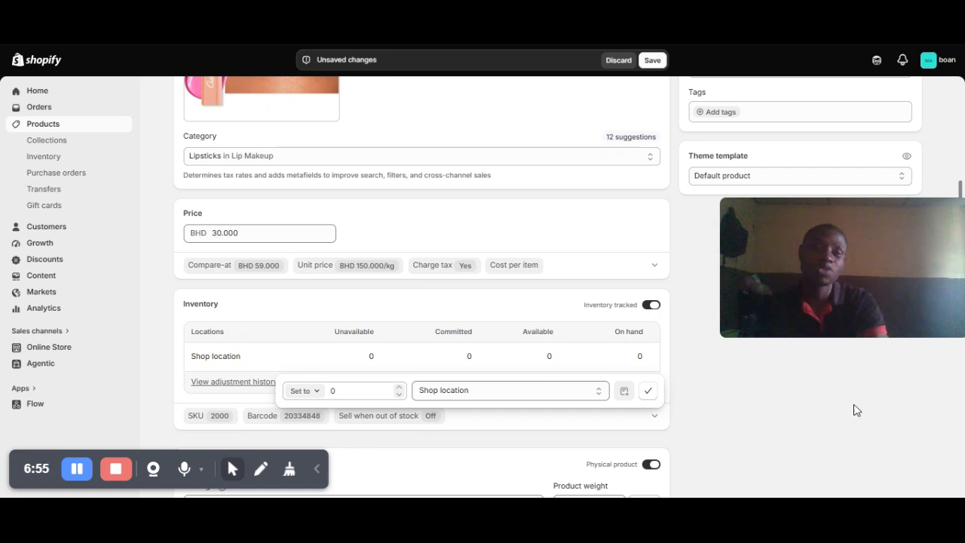
pyautogui.scroll(-2, 962, 224)
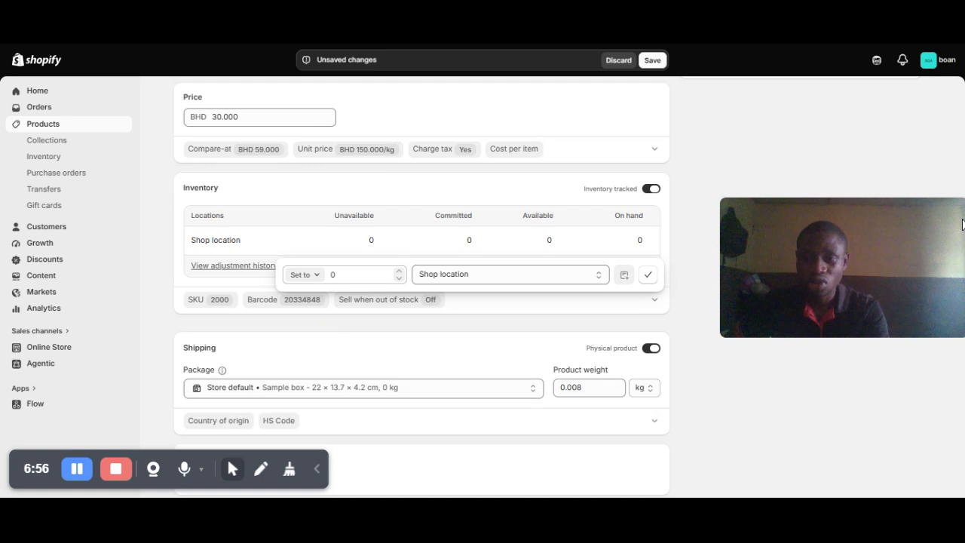
pyautogui.scroll(-1, 962, 224)
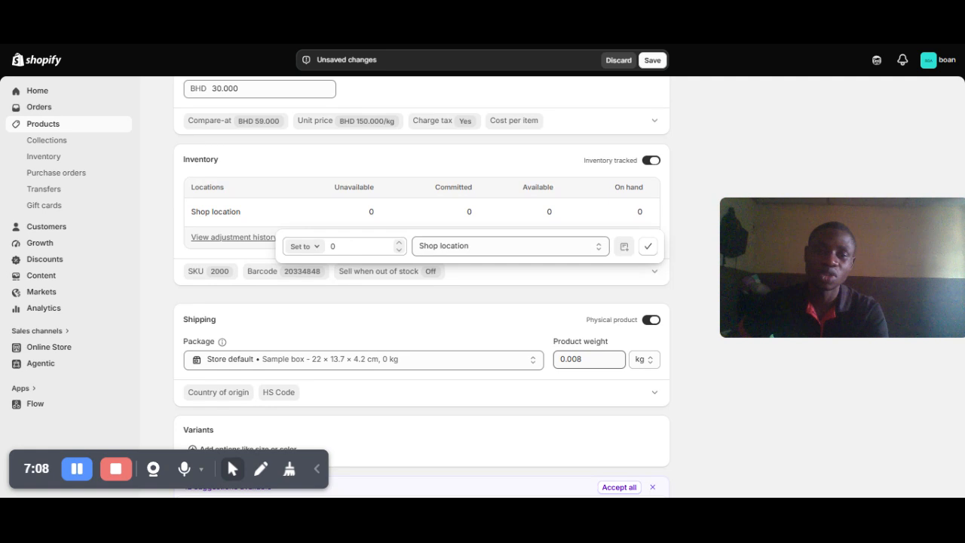
pyautogui.click(952, 473)
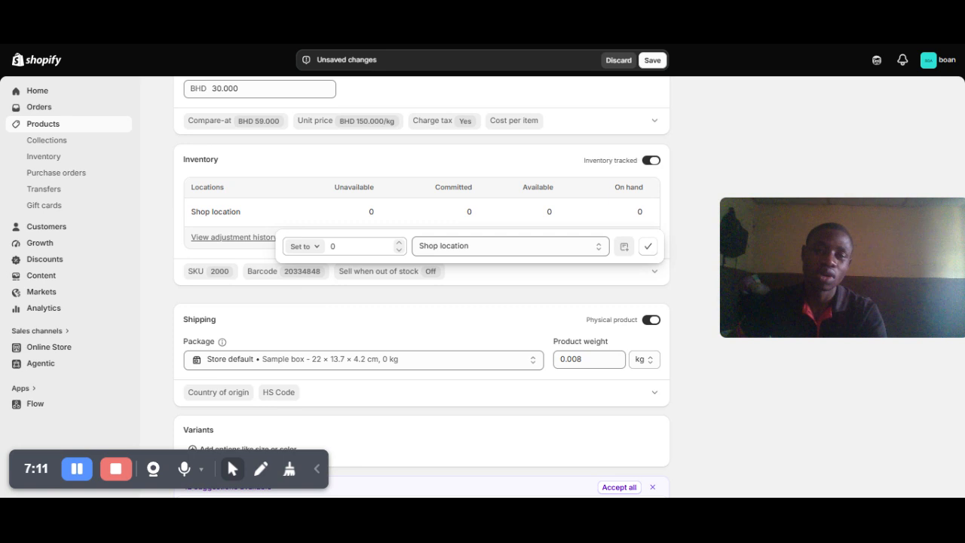
# Add Lip makeup opacity as a variant option and accept all suggested category metafields for the lipstick.
pyautogui.scroll(-5, 422, 287)
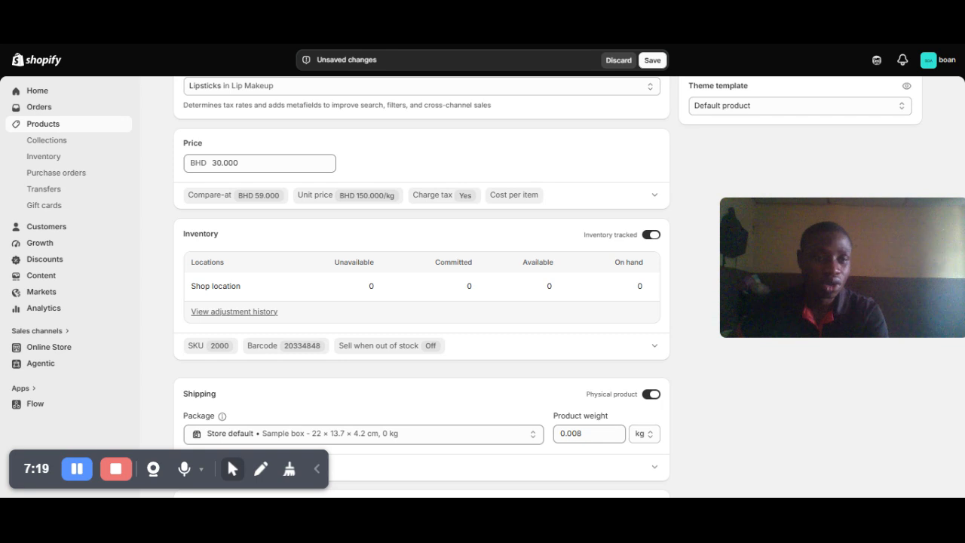
pyautogui.scroll(-5, 947, 167)
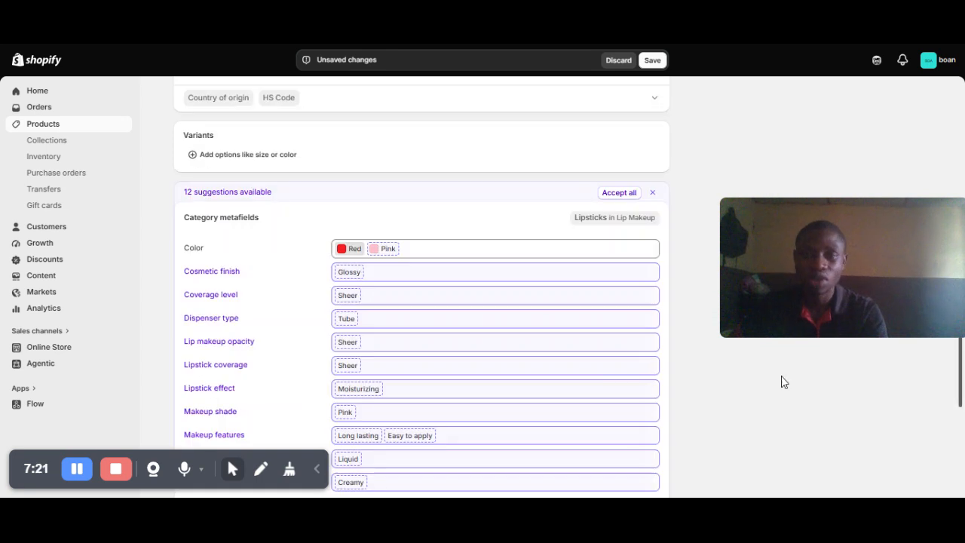
pyautogui.click(199, 157)
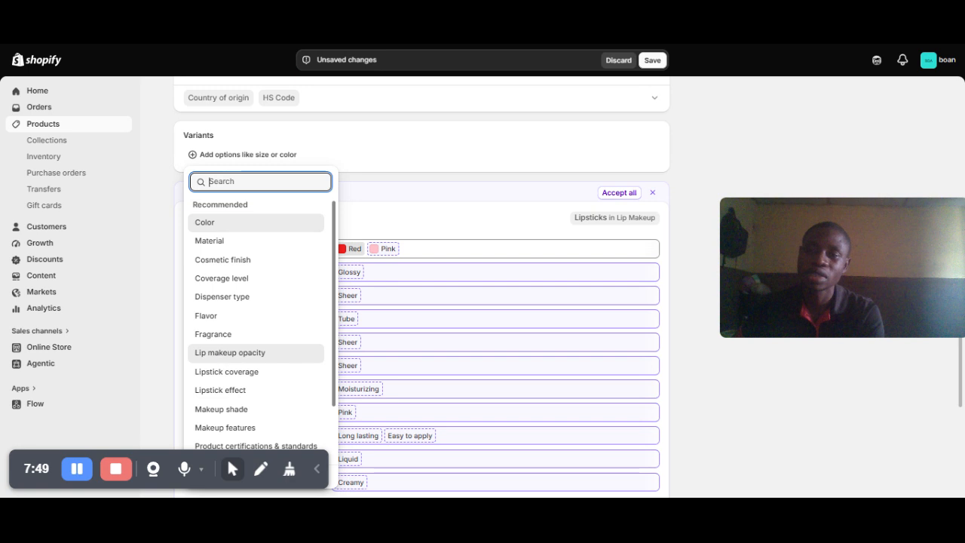
pyautogui.click(230, 352)
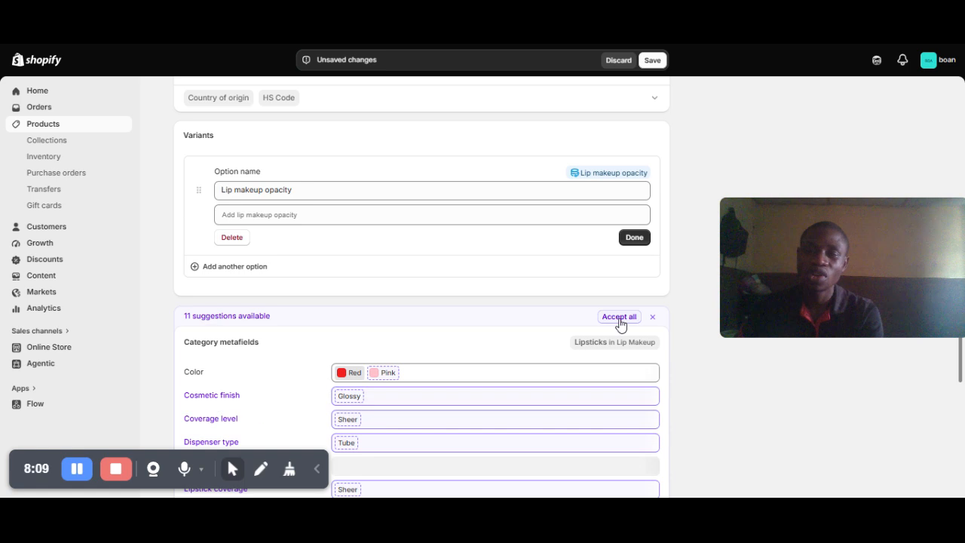
pyautogui.click(619, 316)
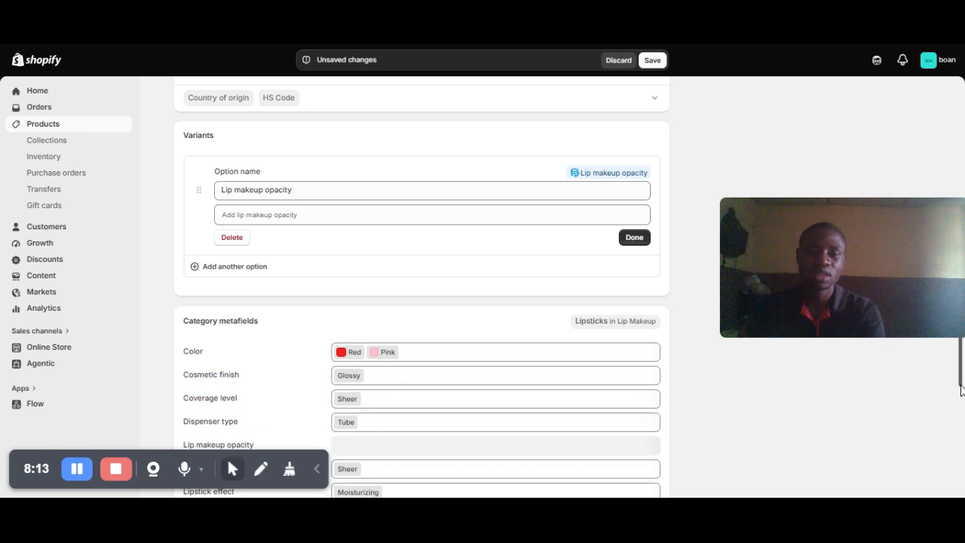
pyautogui.moveTo(960, 386); pyautogui.dragTo(963, 471)
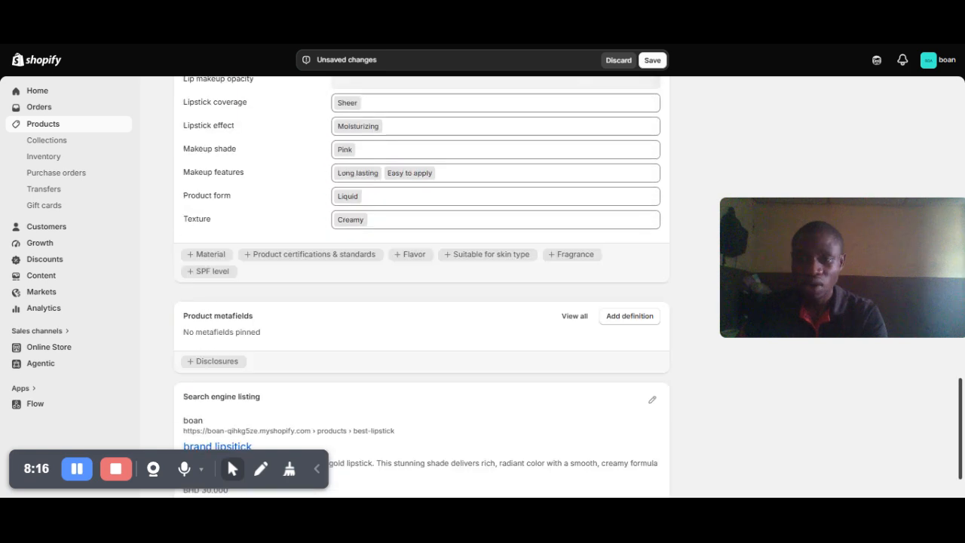
pyautogui.moveTo(962, 471); pyautogui.dragTo(962, 475)
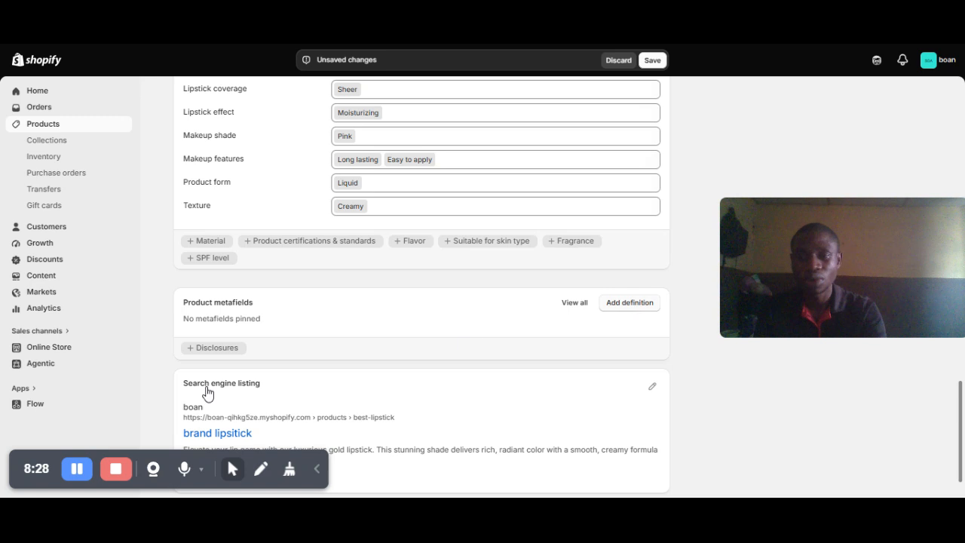
pyautogui.click(206, 349)
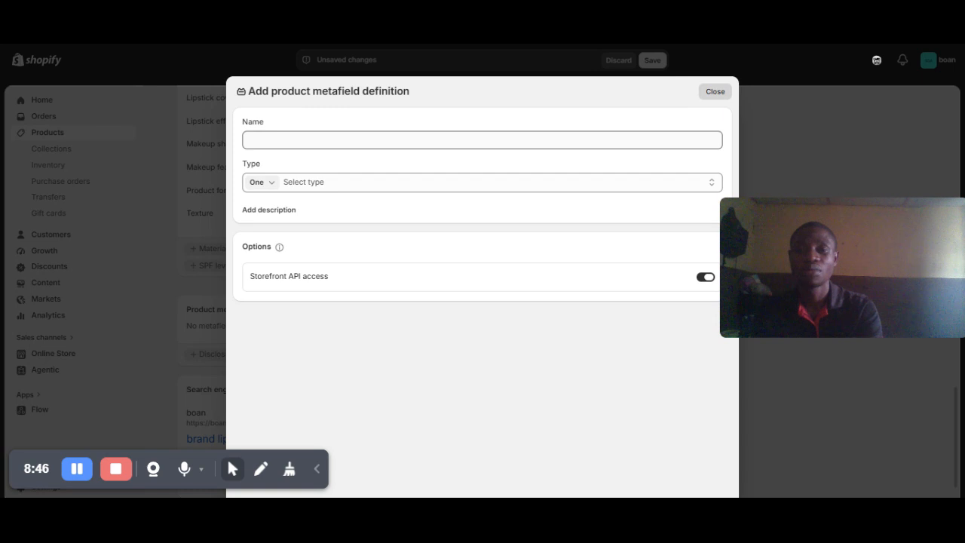
pyautogui.click(255, 192)
pyautogui.click(715, 92)
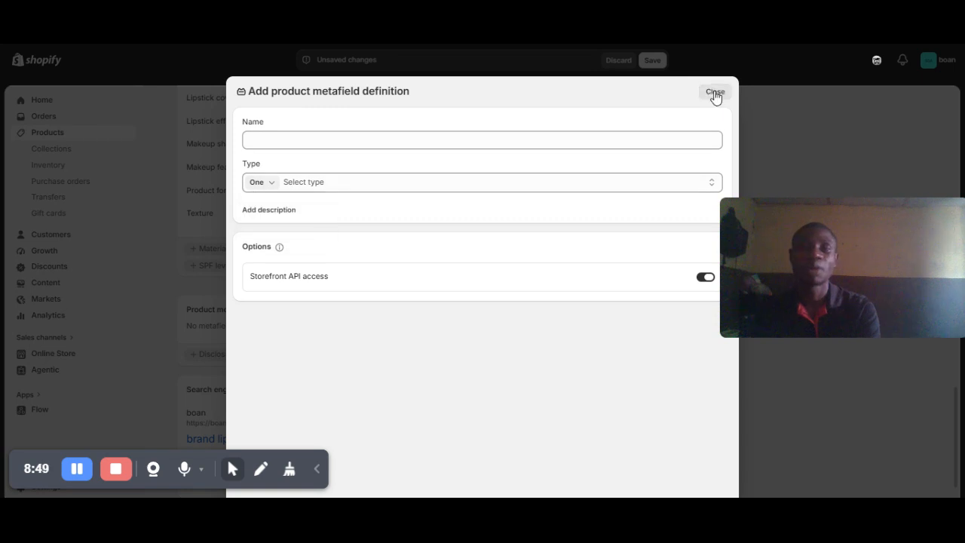